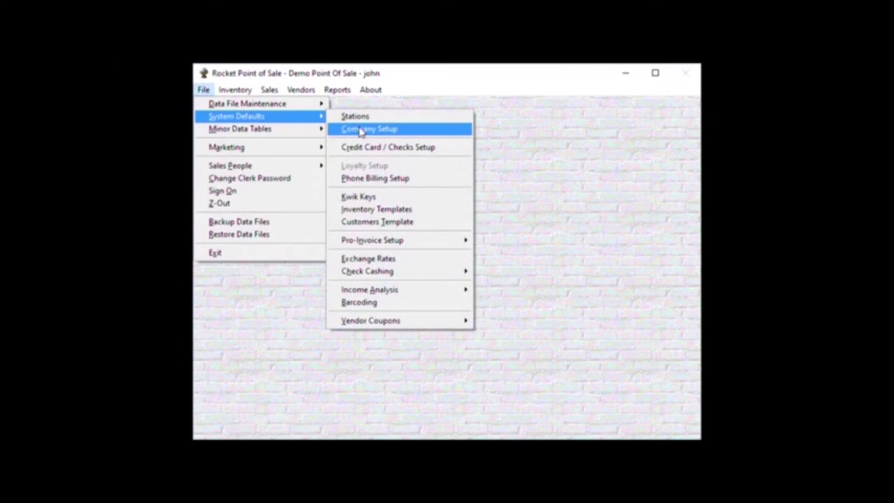
Step: Choose Company Setup under File > System Defaults, raising the system-files lock warning
{"action": "left_click", "coordinate": [360, 131]}
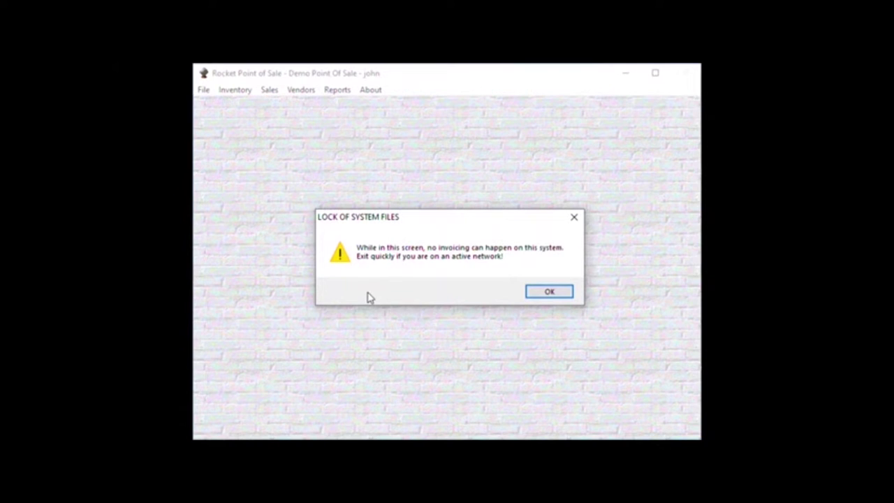
Step: Acknowledge the Lock of System Files warning to reach the Company Setup defaults
{"action": "left_click", "coordinate": [548, 293]}
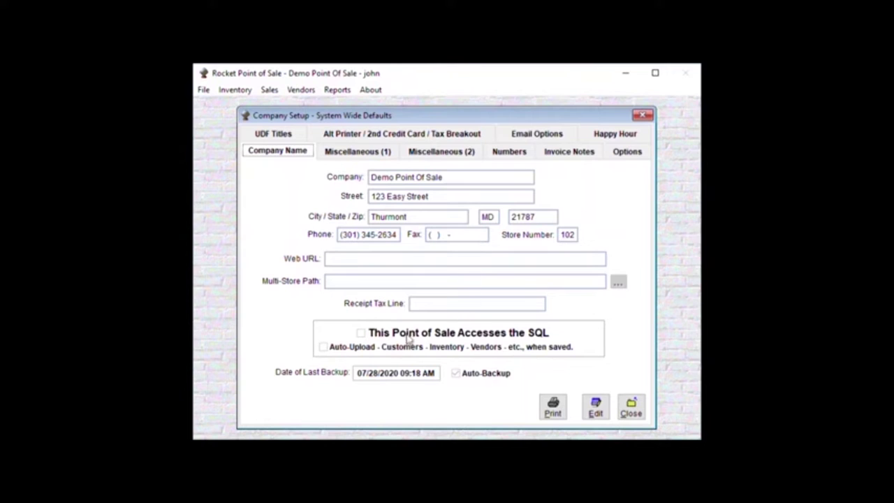
Step: Show the Company Setup Email Options and run Test Email Settings
{"action": "left_click", "coordinate": [524, 135]}
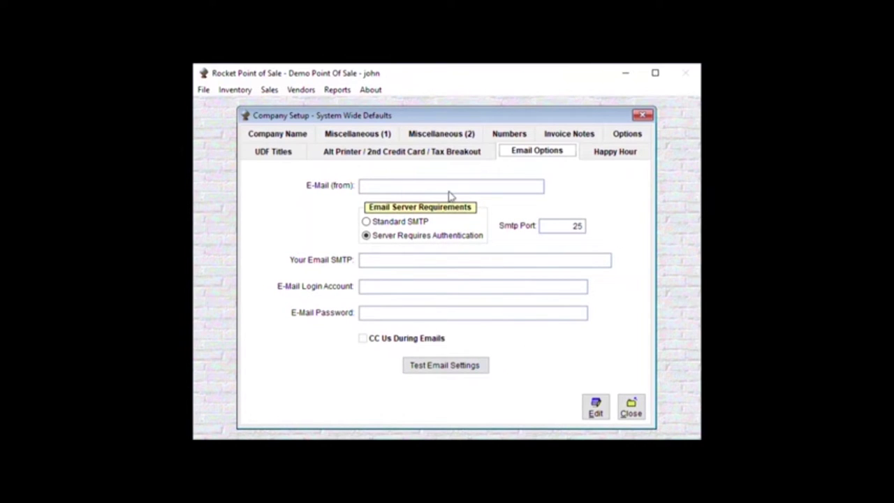
{"action": "left_click", "coordinate": [435, 371]}
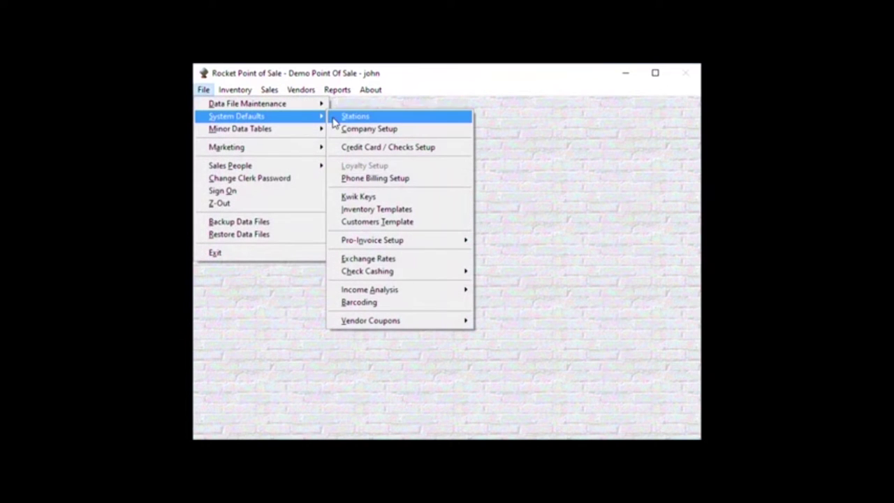
Step: Open Stations setup for POS1 on its PDF / InterNet / SQL-Multi-Store options
{"action": "left_click", "coordinate": [354, 120]}
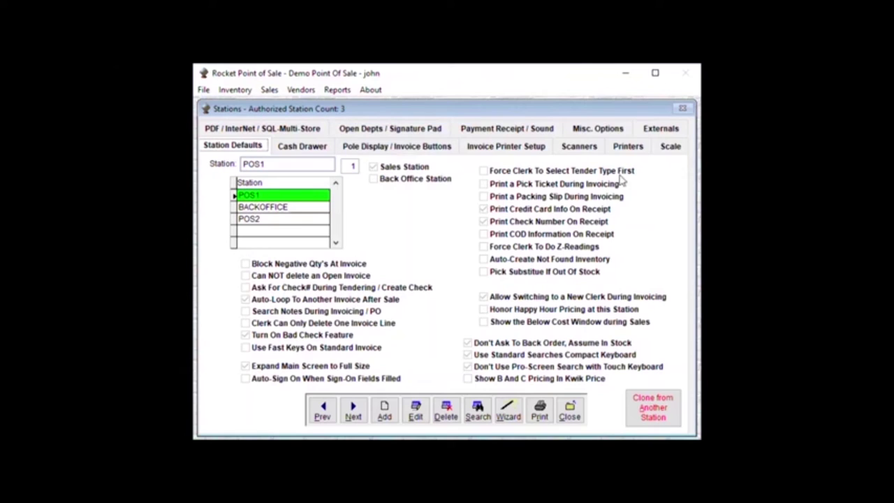
{"action": "left_click", "coordinate": [294, 133]}
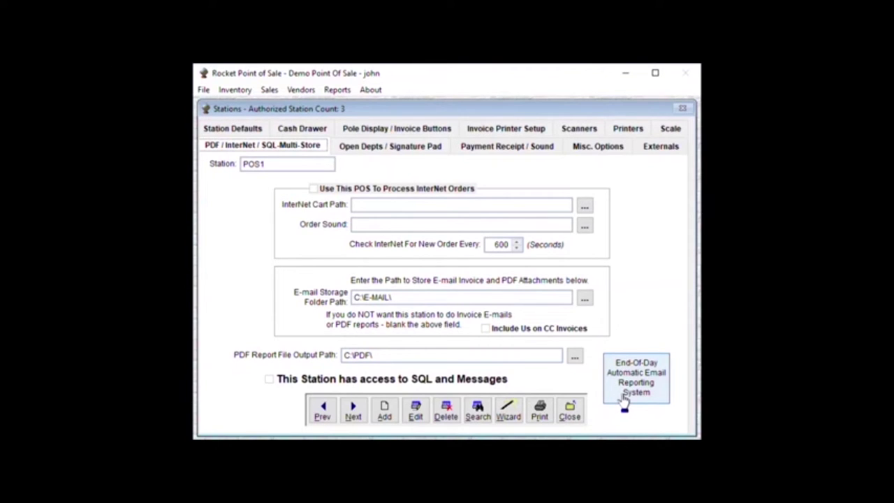
Step: Open End-Of-Day Auto-Email settings and toggle the Daily Money For System PDF and CSV outputs
{"action": "left_click", "coordinate": [637, 395]}
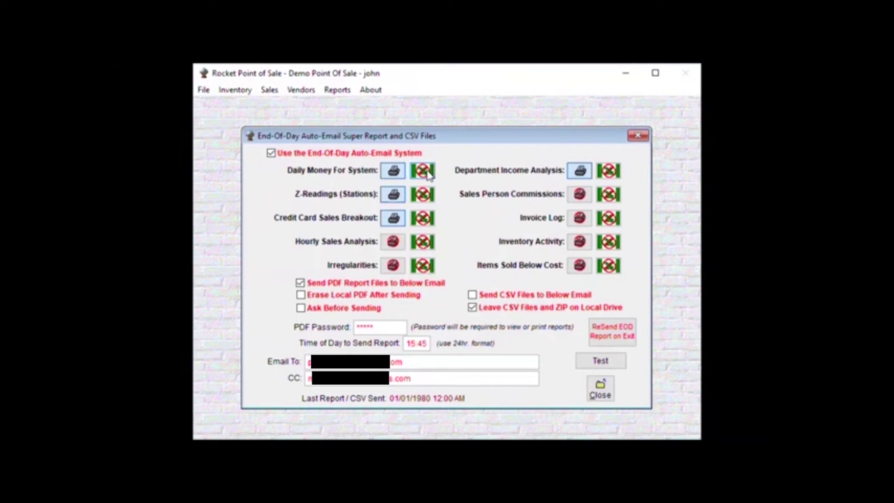
{"action": "left_click", "coordinate": [427, 174]}
{"action": "left_click", "coordinate": [427, 174]}
{"action": "left_click", "coordinate": [396, 172]}
{"action": "left_click", "coordinate": [398, 173]}
{"action": "left_click", "coordinate": [424, 175]}
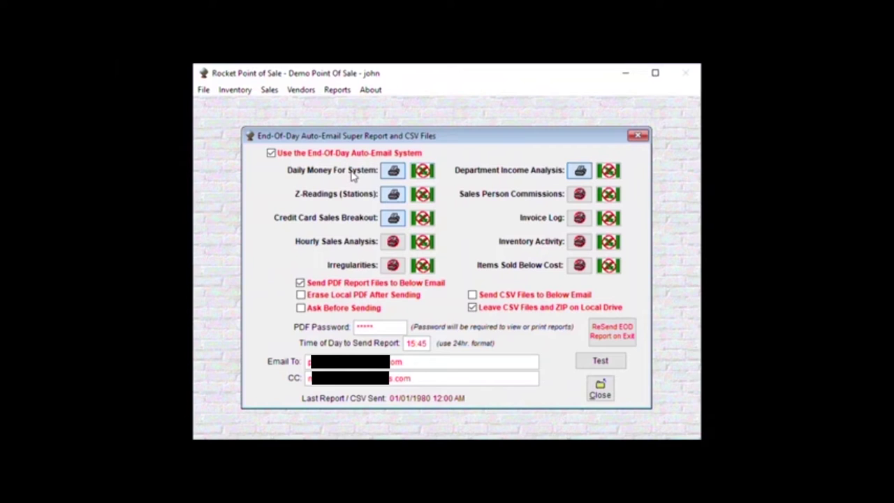